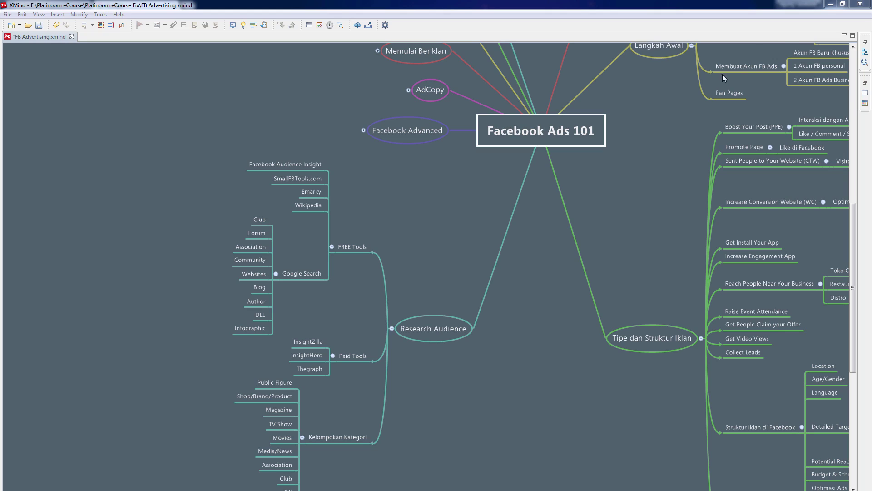
Step: Switch to the browser, search Google for "firefighter forum" and examine the forum site names in the results
left_click(830, 7)
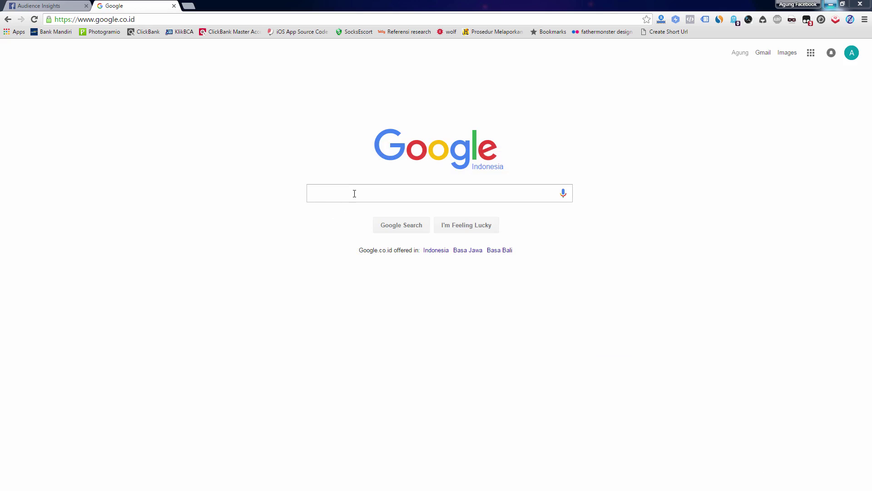
type("fir")
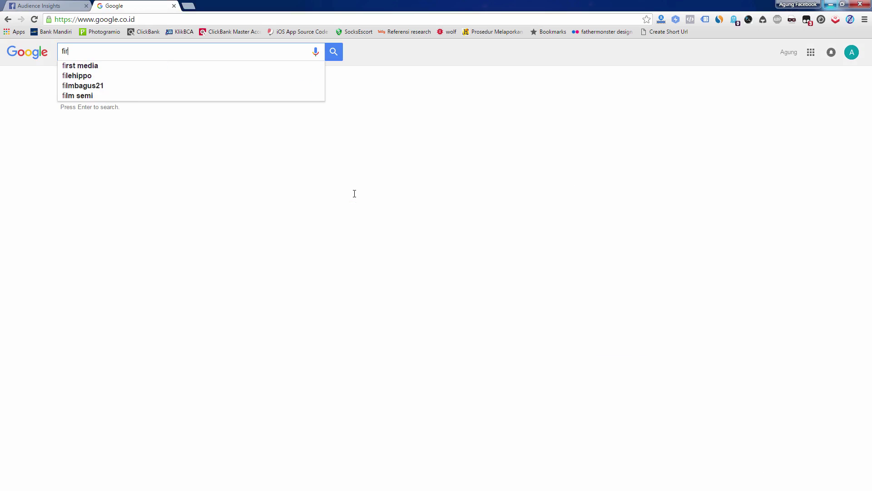
type("efighter")
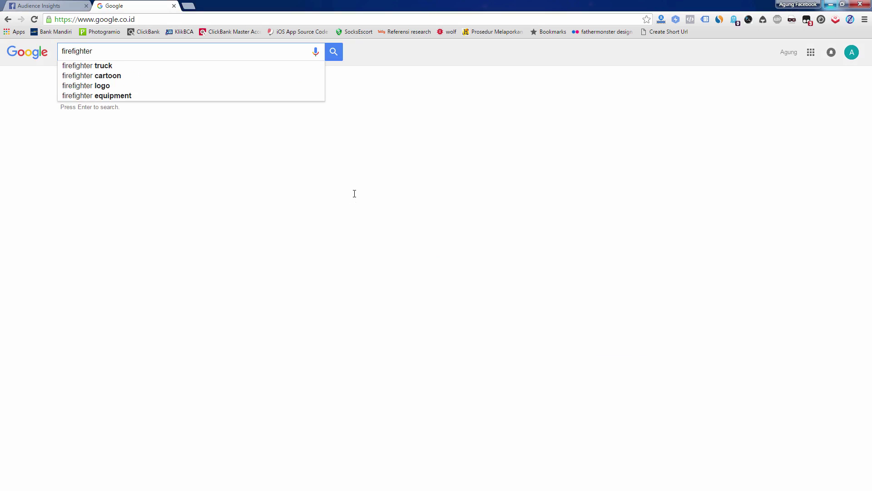
type(" forum")
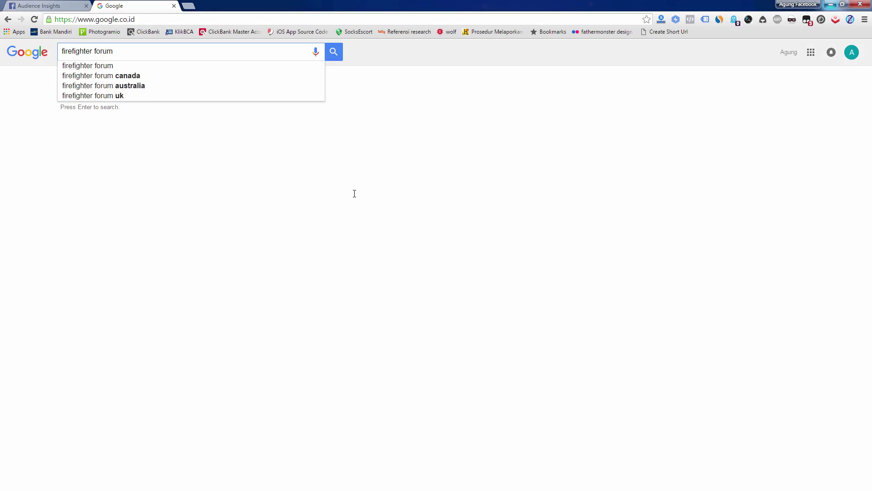
key("Return")
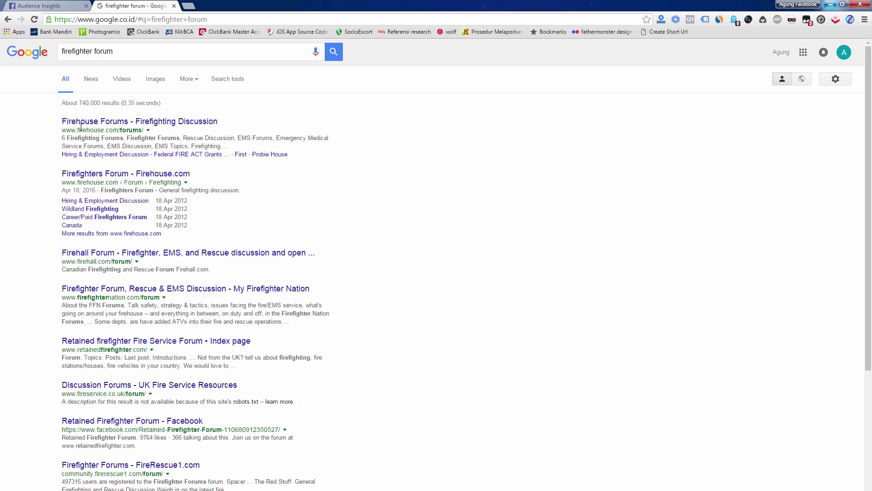
left_click_drag(62, 130, 190, 129)
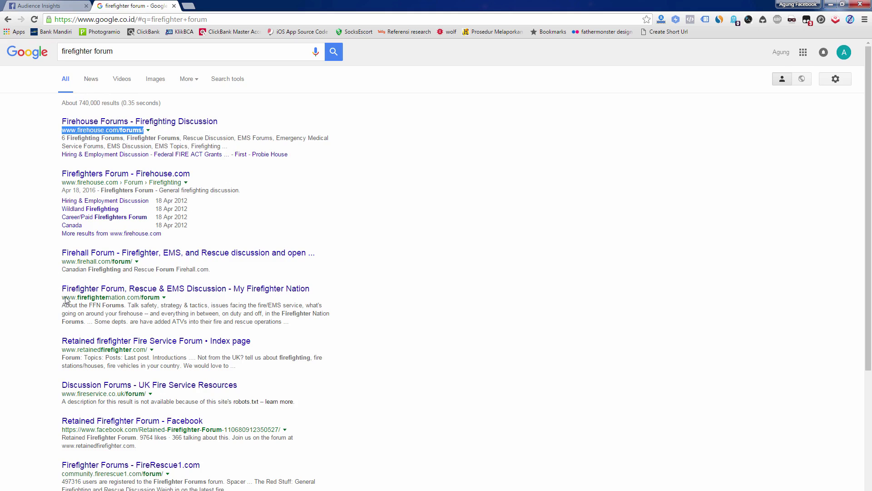
left_click(481, 326)
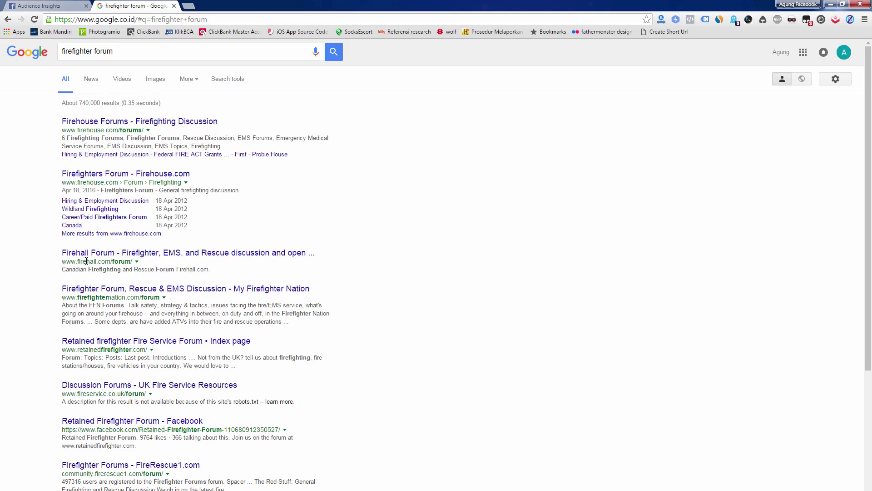
Step: Look up "fire hall" as an interest in Facebook Audience Insights
left_click(38, 6)
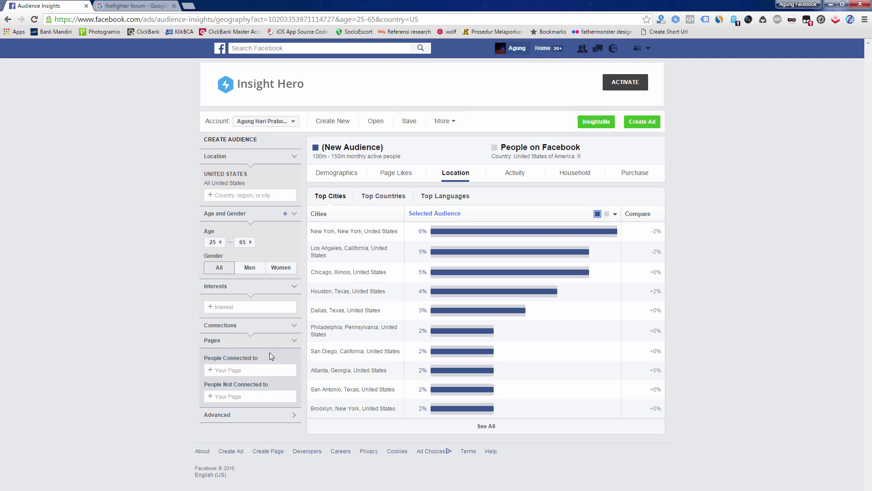
left_click(253, 309)
type("firehall")
Step: Check the Google results for another forum name and look up "firefighter nation" as an interest in Audience Insights
left_click(121, 6)
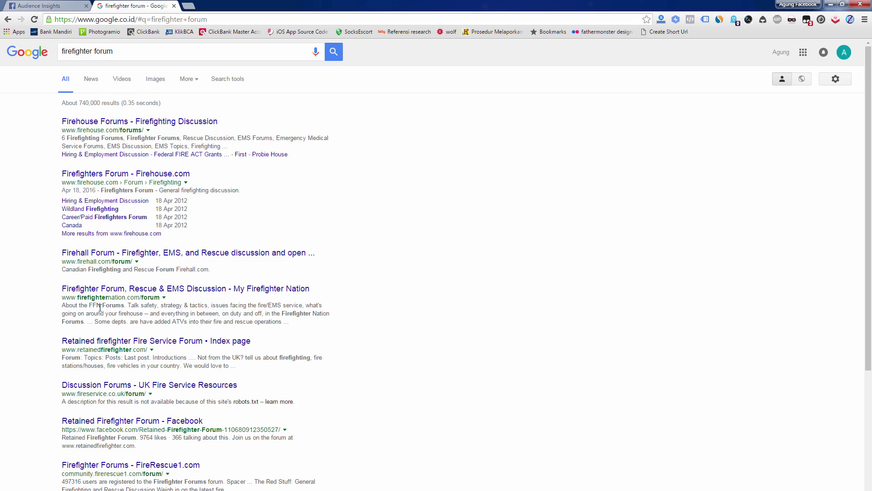
left_click(46, 5)
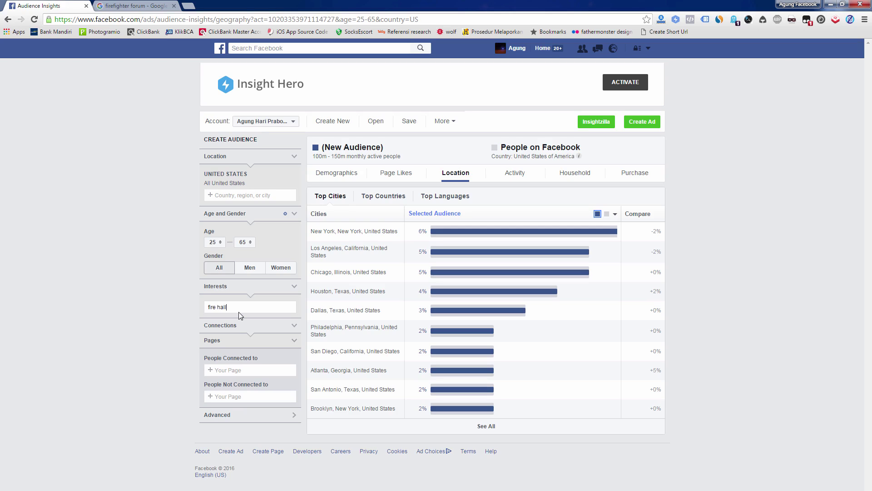
key("BackSpace")
key("BackSpace")
key("BackSpace")
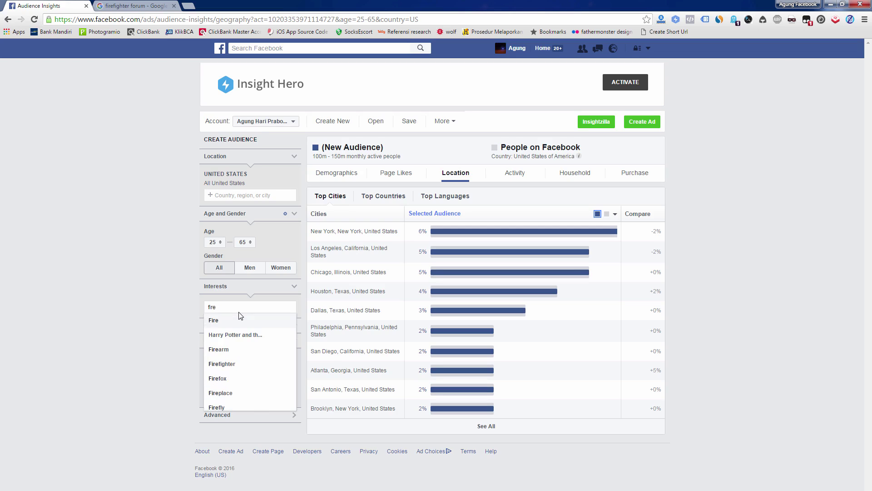
type("fighter")
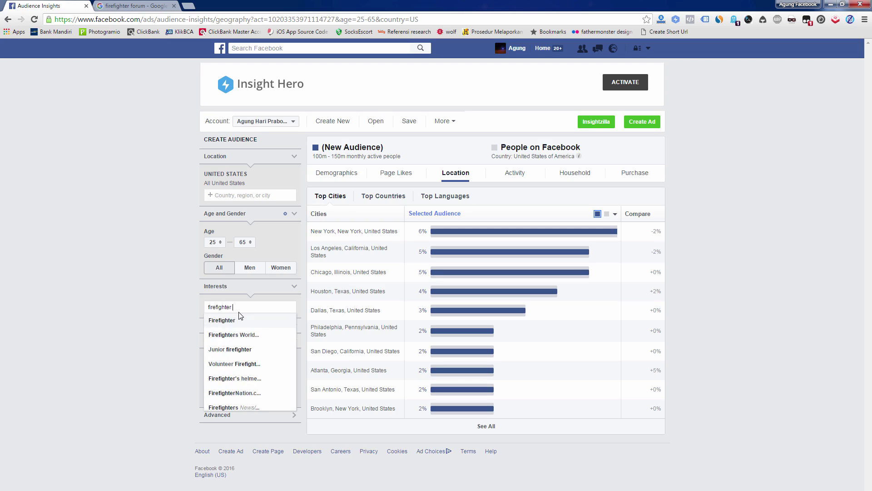
type(" nantio")
key("BackSpace")
key("BackSpace")
key("BackSpace")
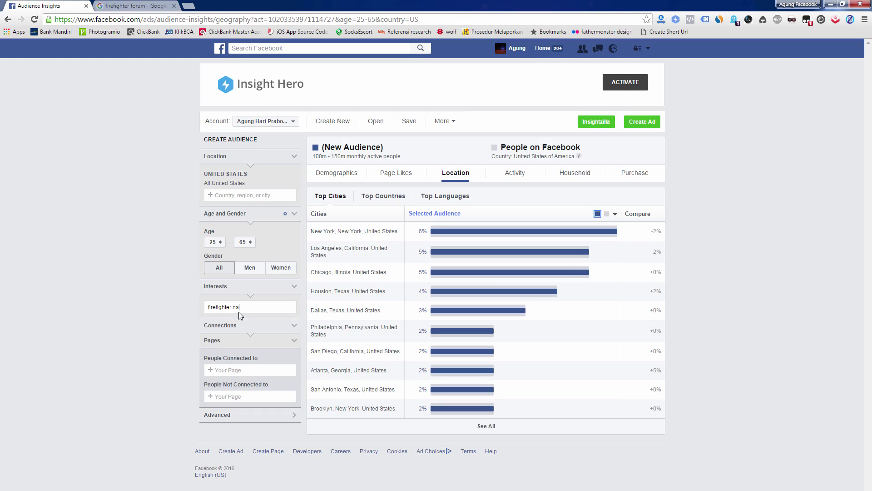
type("tion")
Step: Take the next forum name from the Google results and look up "retained fire" as an interest in Audience Insights
left_click(125, 5)
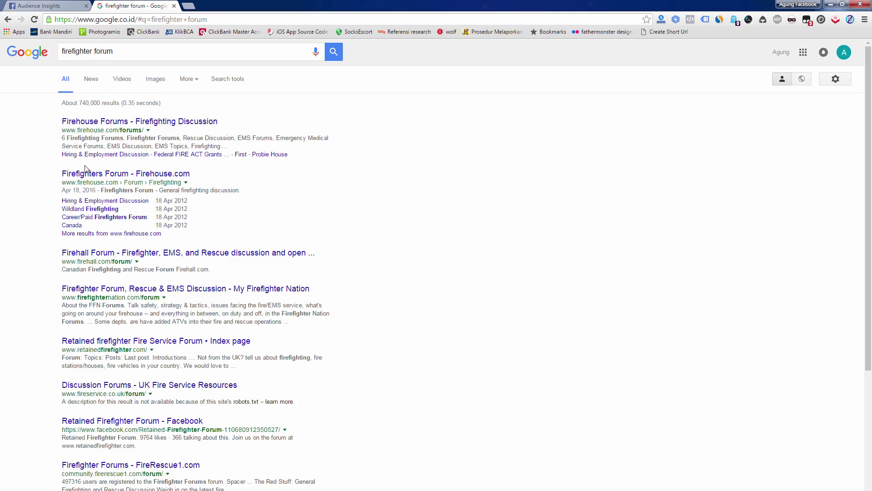
left_click(33, 4)
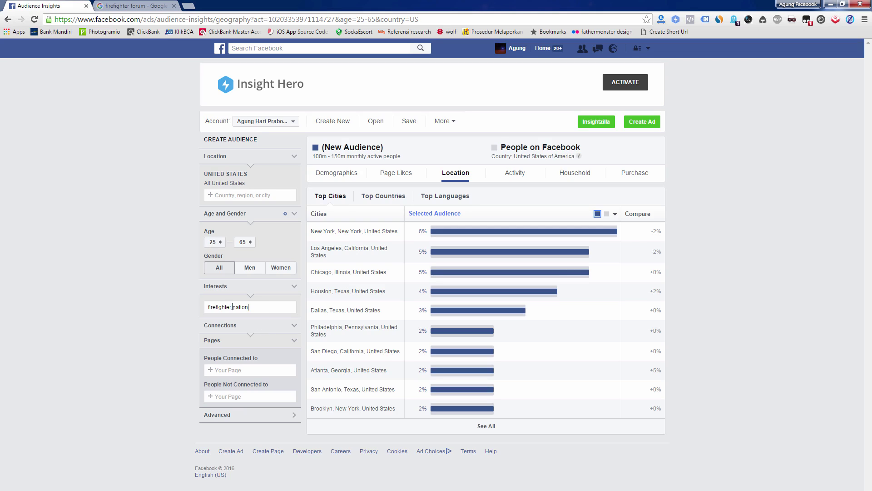
key("ctrl+a")
key("BackSpace")
type("reta")
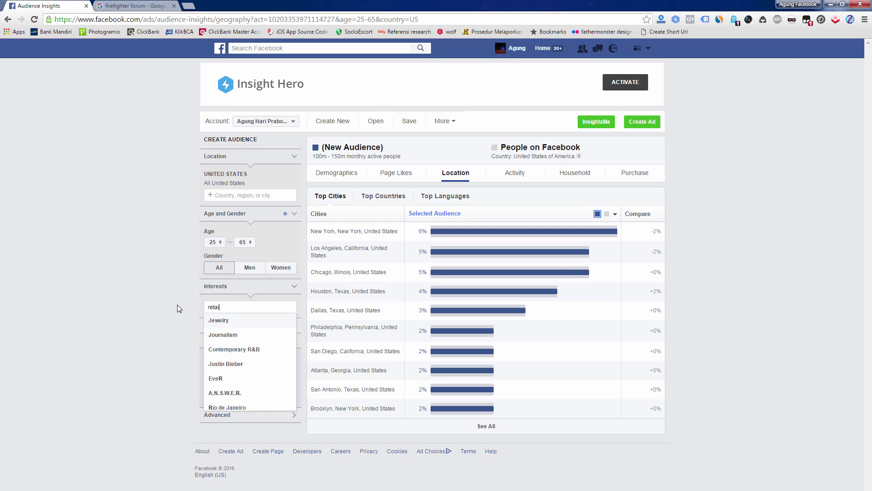
type("ined")
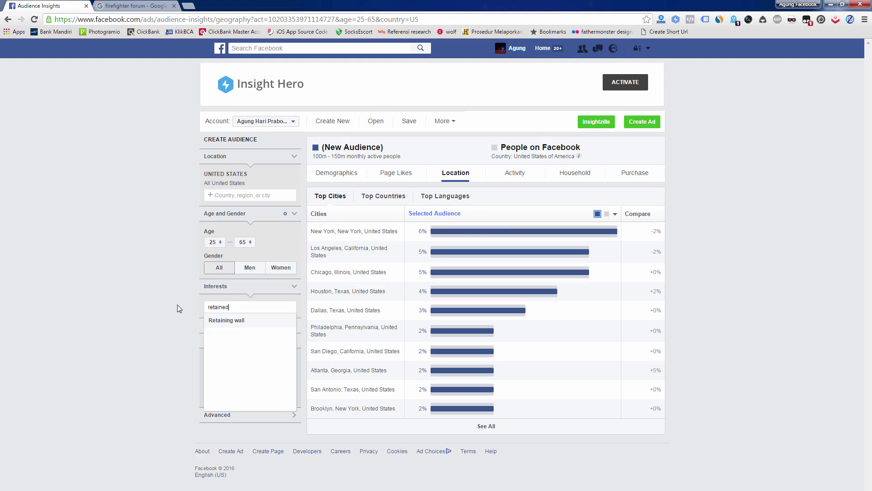
type(" fire")
Step: Consult the Google results again and look up "fire service" as an Audience Insights interest, keeping only "fire" as the search term
left_click(143, 5)
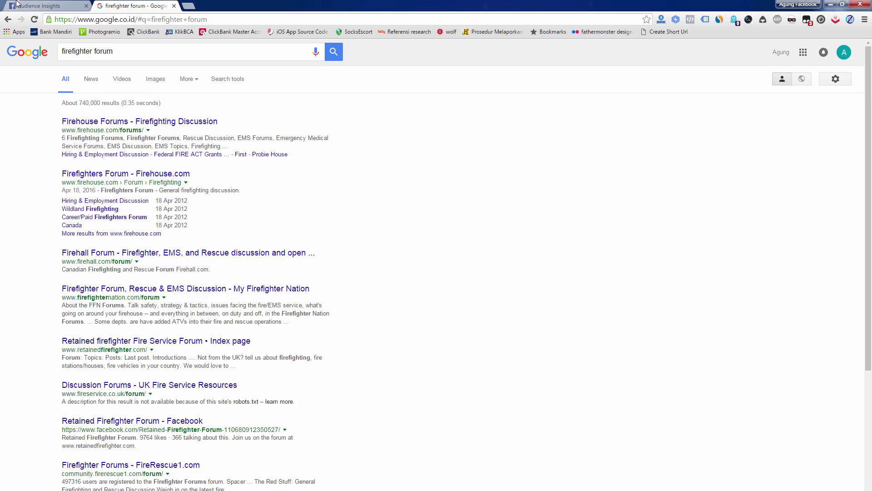
left_click(32, 6)
key("ctrl+a")
type("fire")
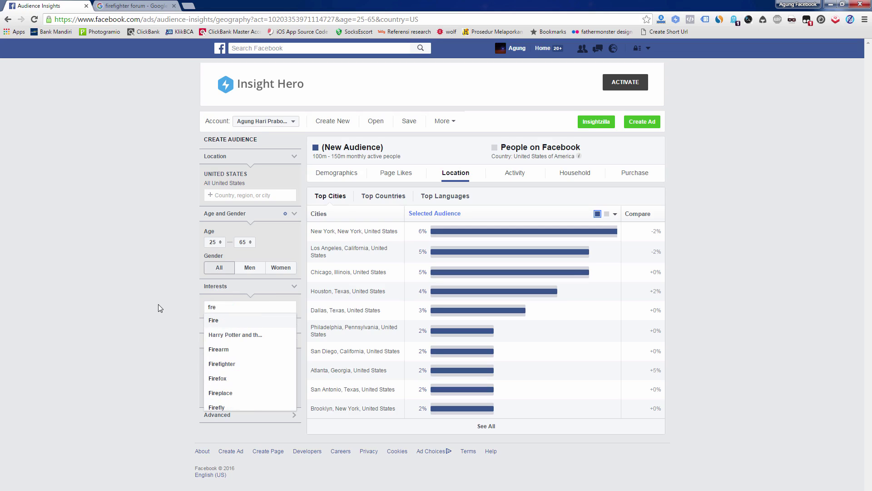
type(" serc")
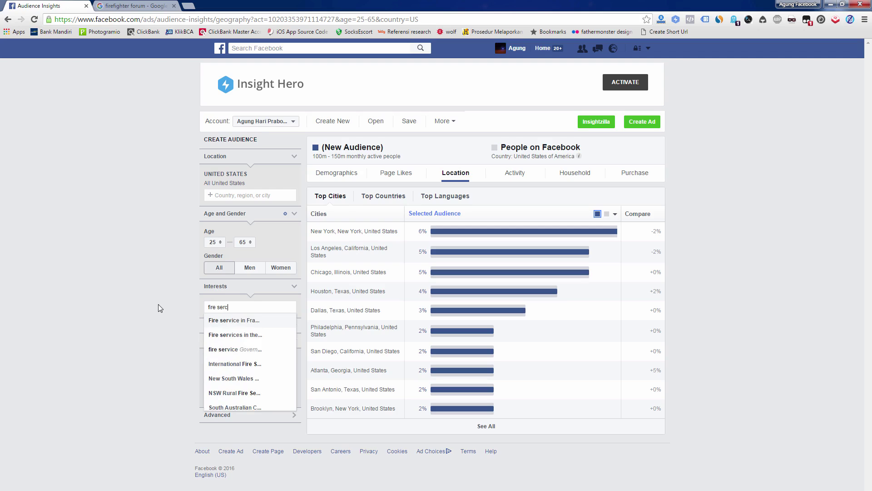
key("BackSpace")
type("vice")
key("BackSpace")
key("BackSpace")
key("BackSpace")
key("BackSpace")
key("BackSpace")
key("BackSpace")
key("BackSpace")
key("BackSpace")
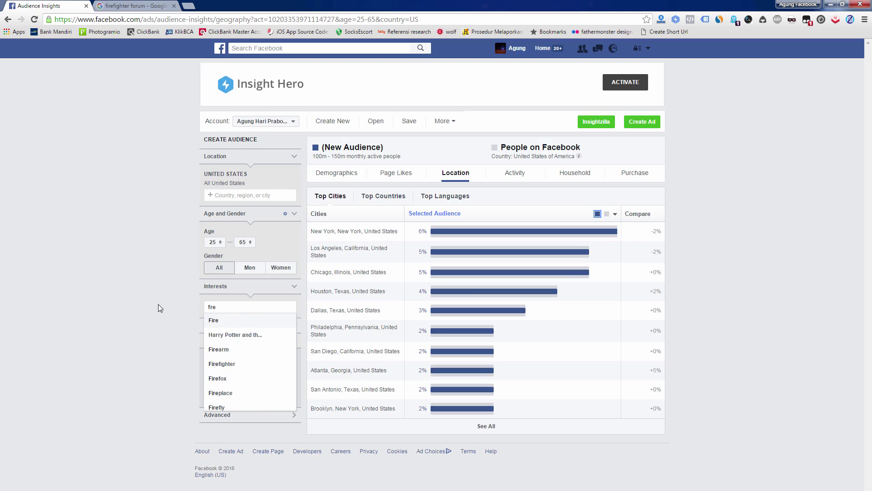
Step: Look up "fireservice" as one word among the interests, and clear the search term
type("service")
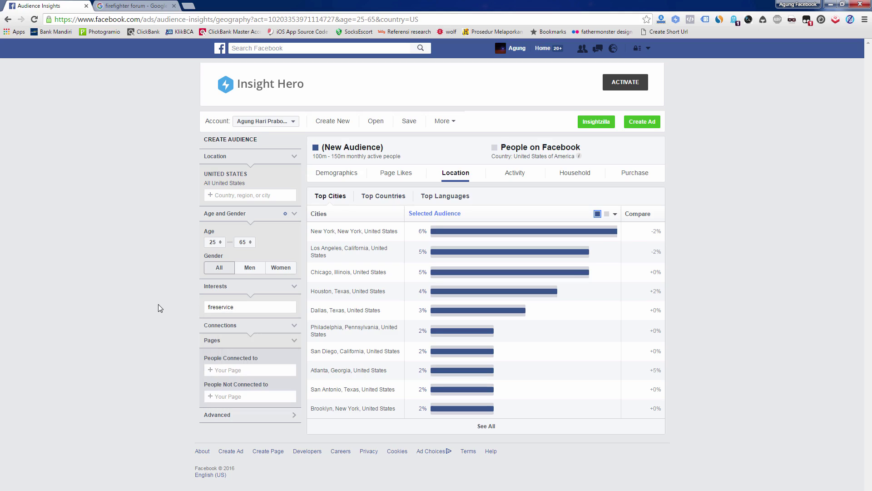
key("BackSpace")
key("BackSpace")
key("BackSpace")
key("BackSpace")
key("BackSpace")
key("BackSpace")
key("BackSpace")
key("BackSpace")
key("BackSpace")
key("BackSpace")
key("BackSpace")
Step: Review the remaining Google results for "firefighter forum" and open the second page of results
left_click(125, 5)
scroll(289, 440, "down", 2)
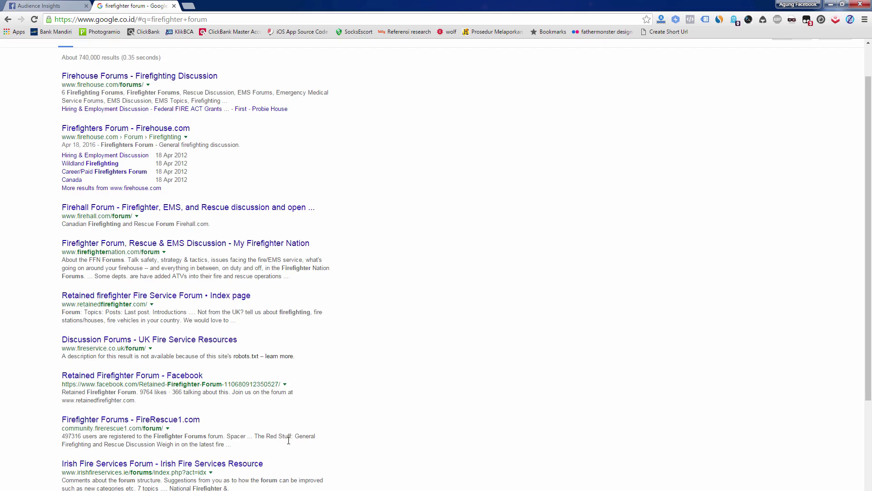
scroll(289, 439, "down", 1)
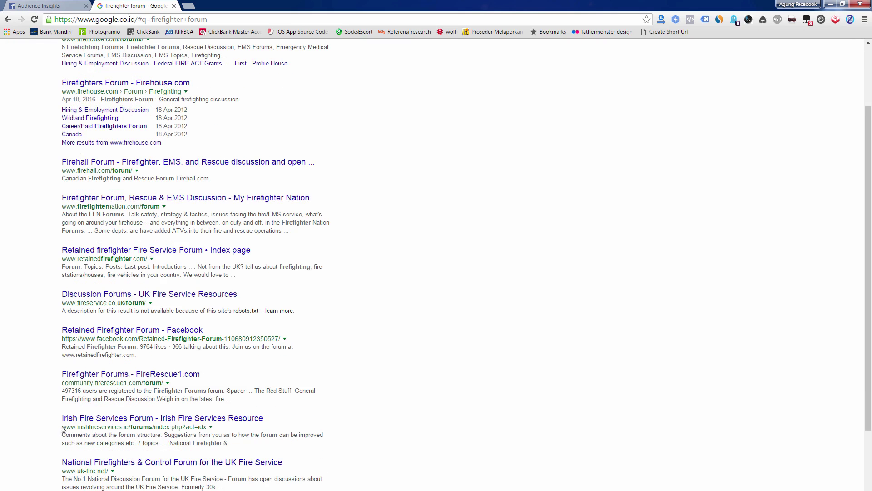
scroll(47, 475, "down", 1)
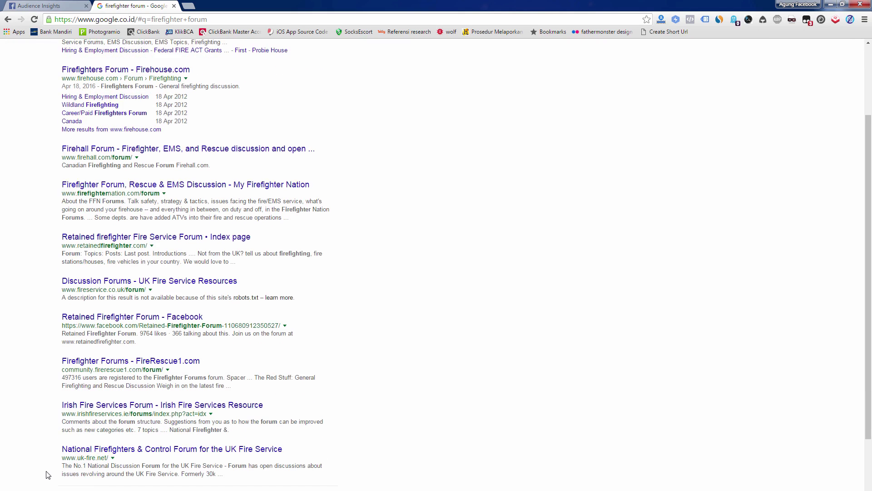
scroll(48, 474, "down", 1)
scroll(47, 474, "down", 2)
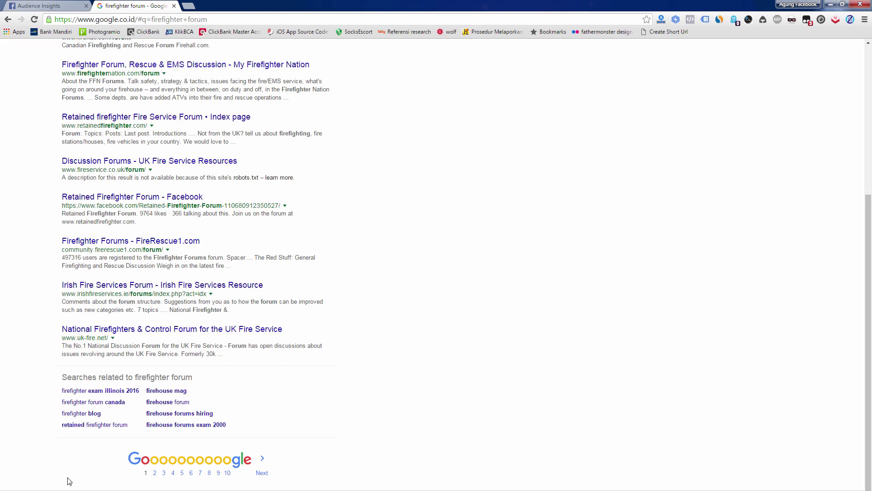
left_click(155, 472)
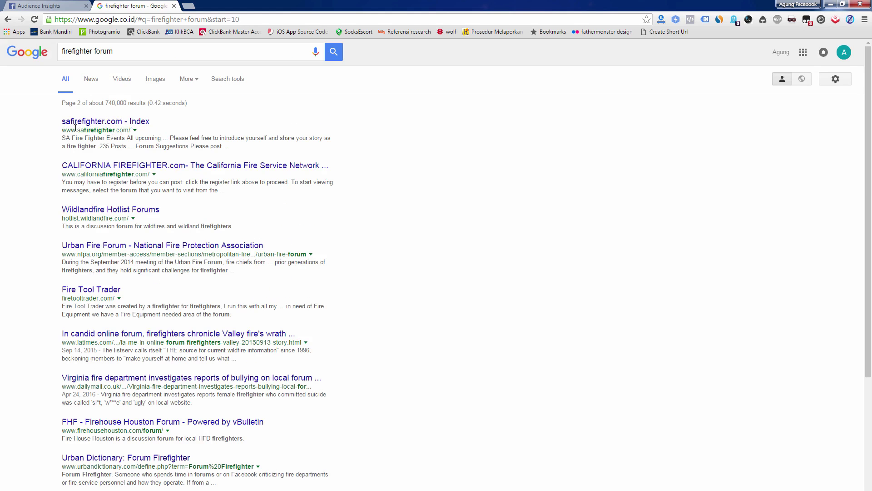
Step: Look up the safirefighter.com forum as an interest in Audience Insights, trying "safire" and "sa firefigh"
left_click(54, 5)
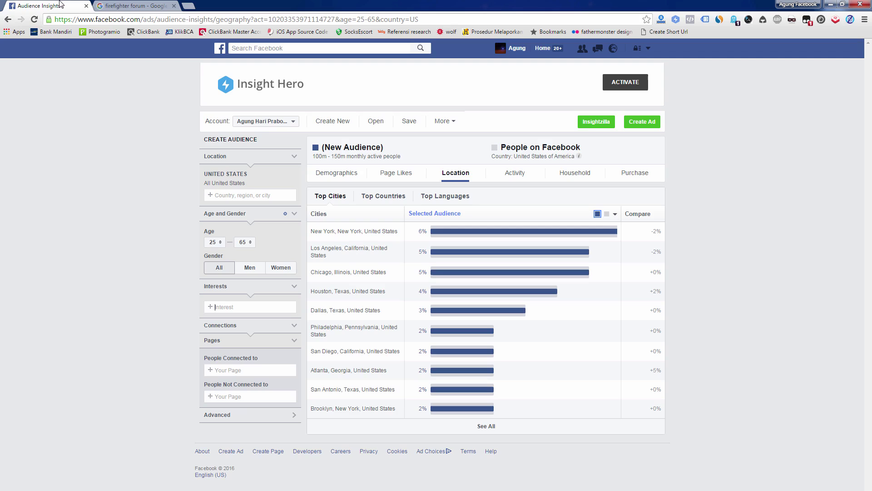
left_click(229, 306)
type("safire")
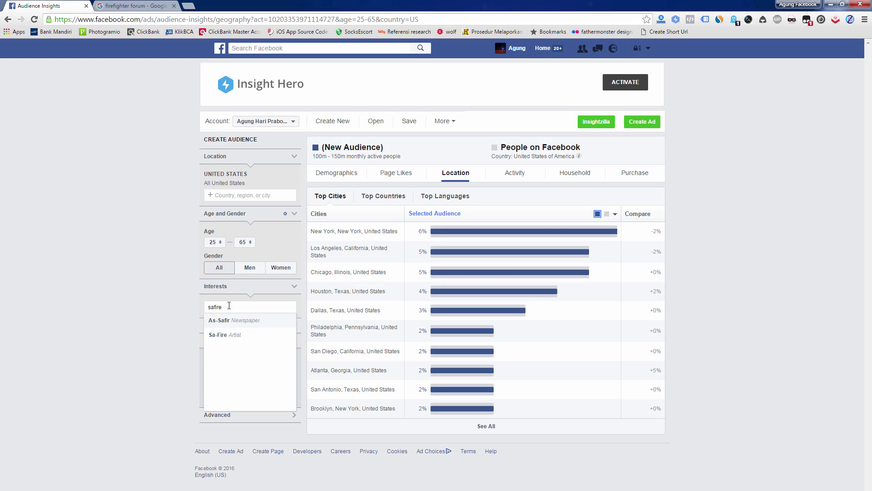
key("BackSpace")
key("BackSpace")
key("BackSpace")
key("BackSpace")
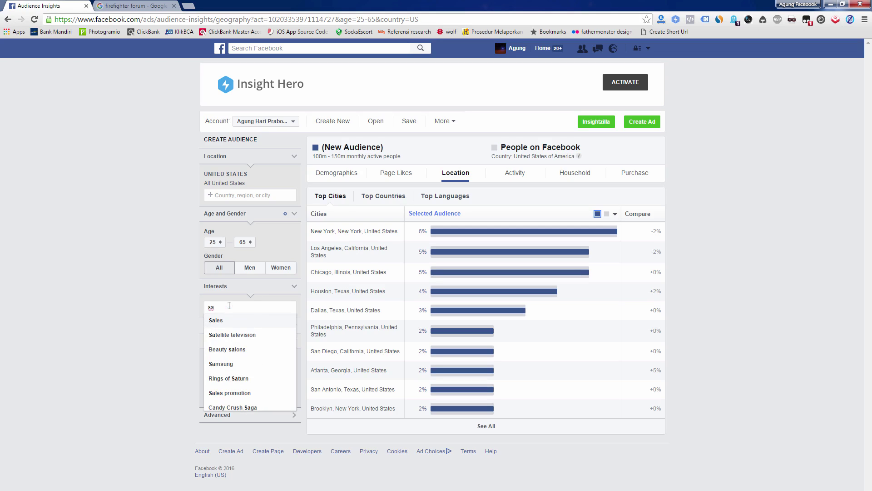
type("firefighter forum")
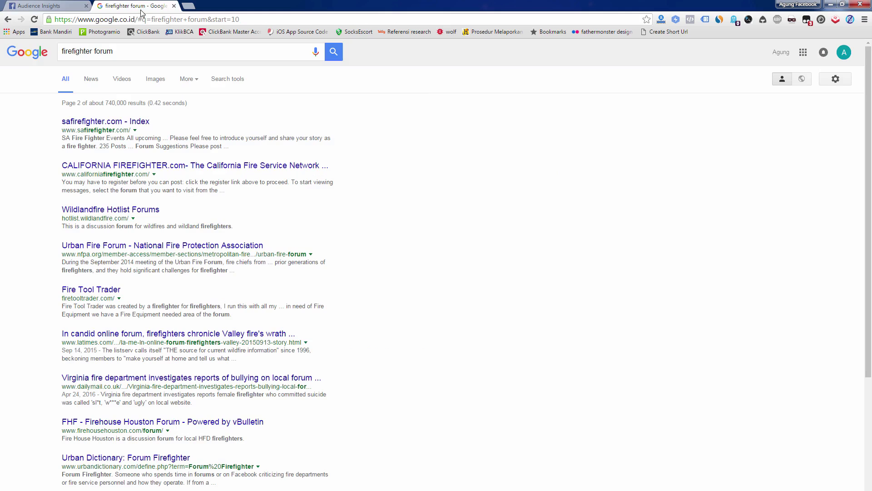
Step: Find the NFPA entry in the Google results and add National Fire Protection Association (NFPA) as an Audience Insights interest using "nfpa"
left_click(144, 7)
left_click(43, 5)
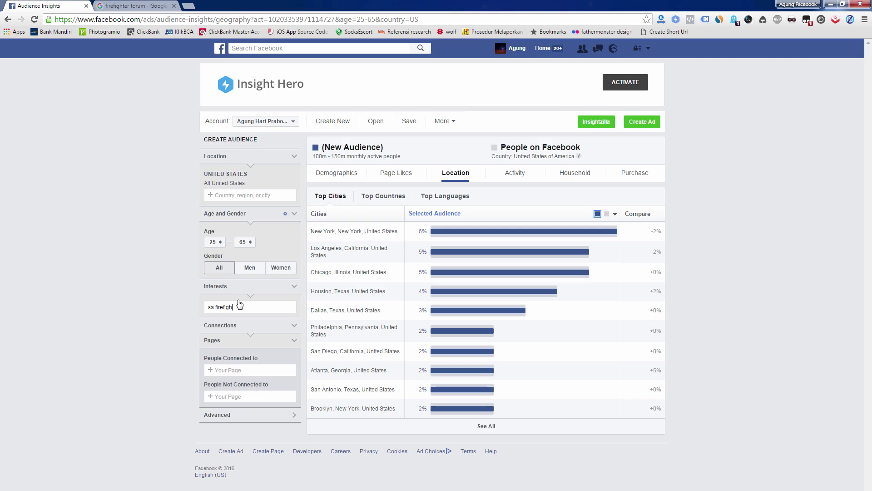
key("ctrl+a")
type("n")
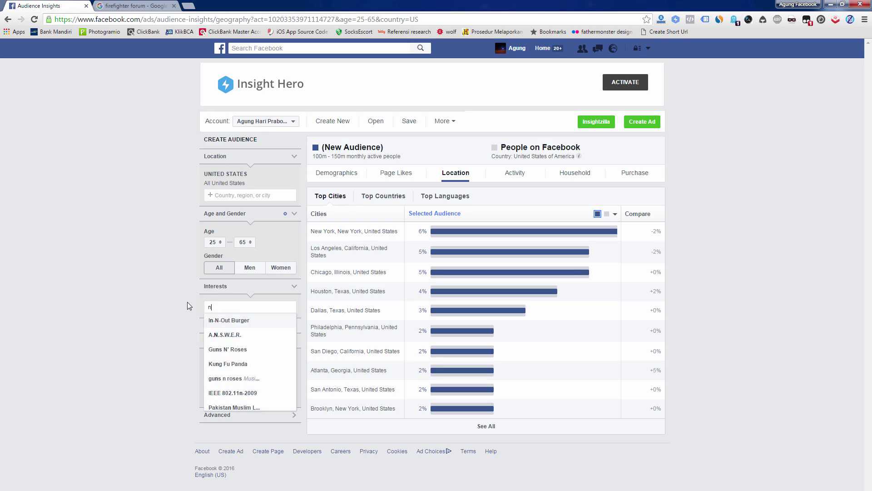
type("fpa")
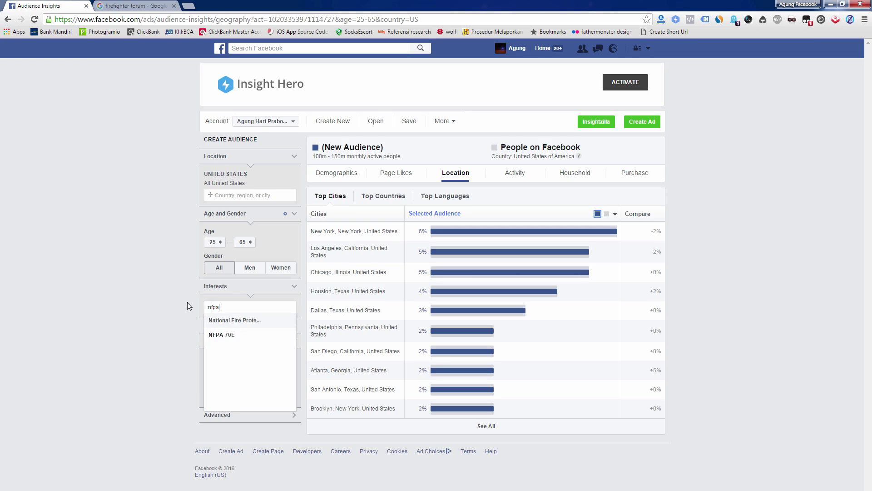
left_click(241, 321)
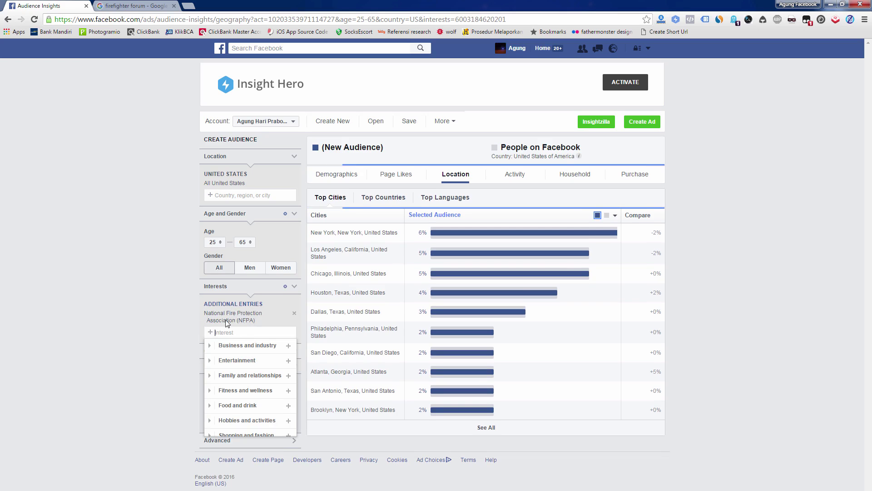
Step: Recheck the second page of Google results and view the Page Likes for the NFPA audience in Audience Insights
left_click(156, 324)
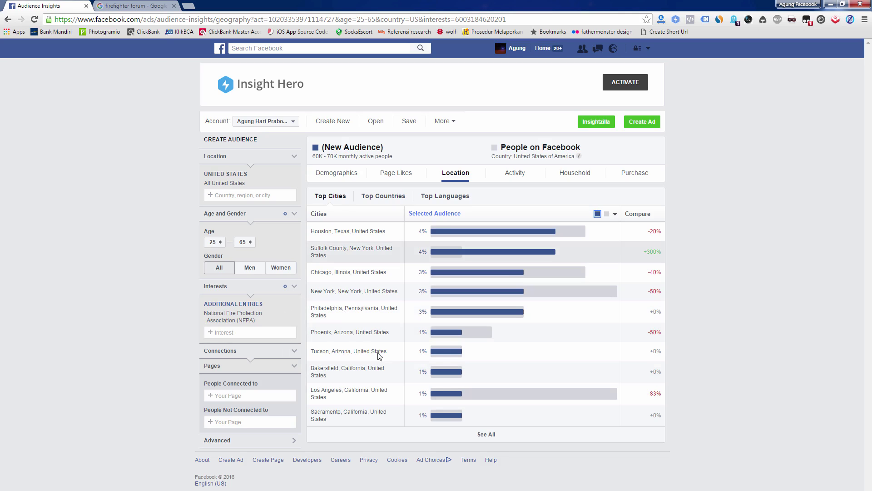
left_click(140, 7)
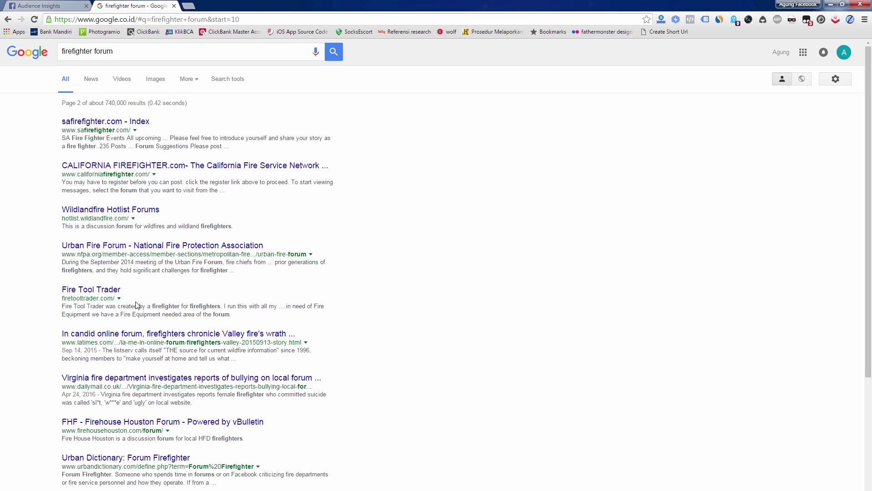
left_click(76, 6)
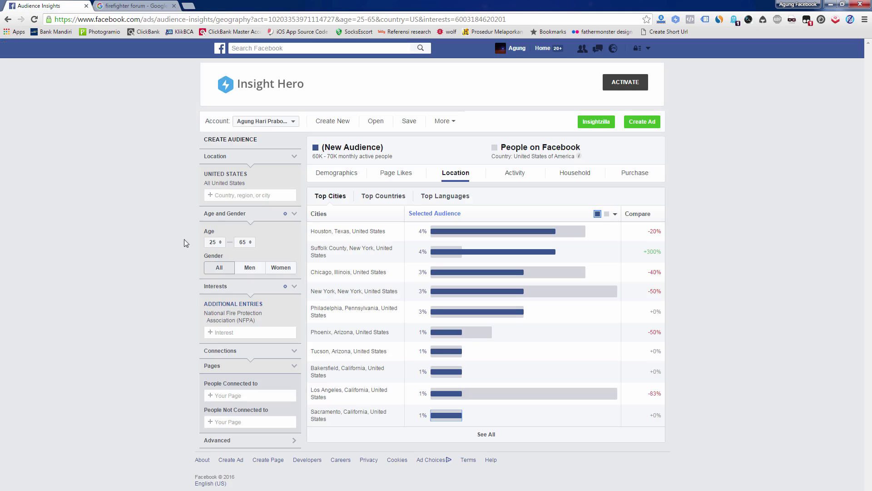
left_click(398, 175)
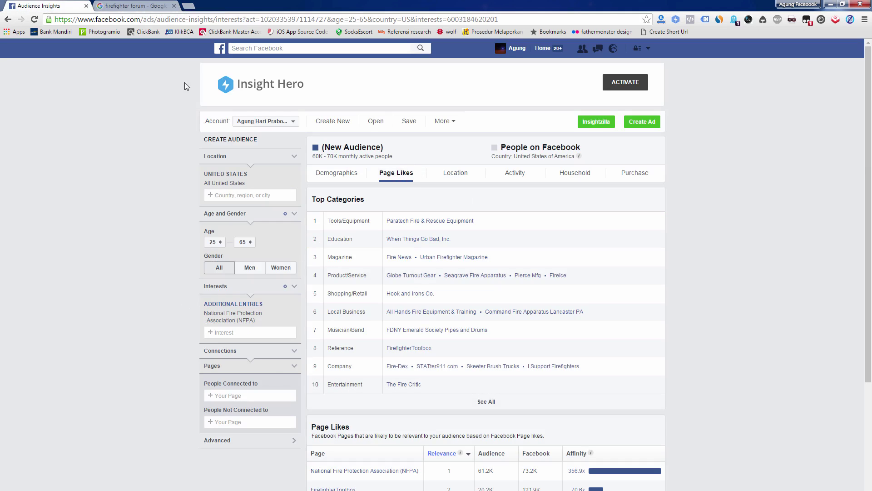
Step: In the XMind map, add a "Magazine" subtopic under Google Search and place it between Author and DLL
key("alt+Tab")
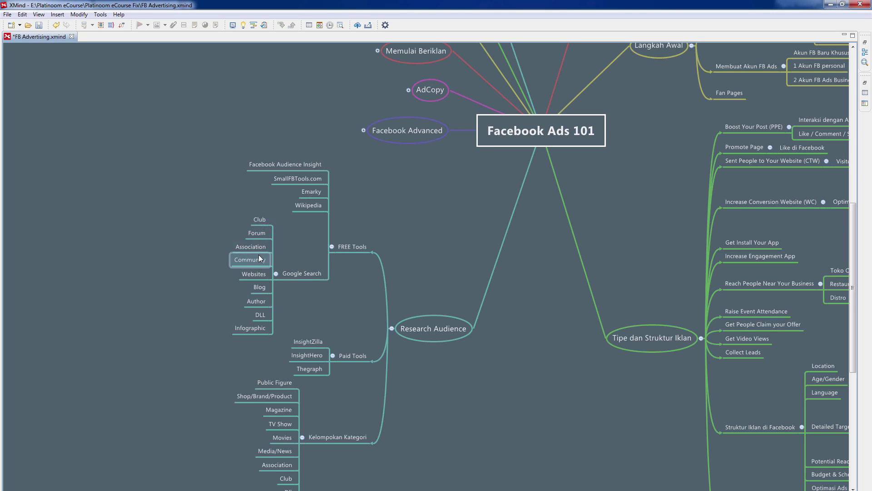
left_click(306, 274)
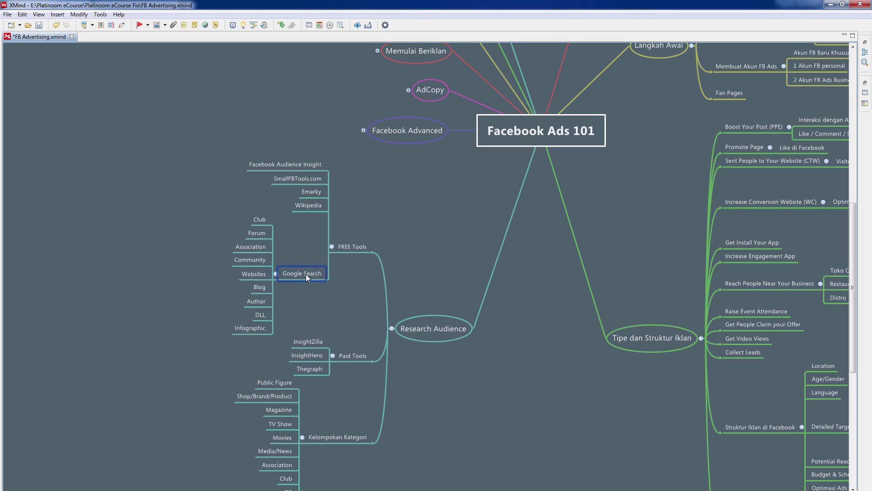
key("Tab")
double_click(260, 337)
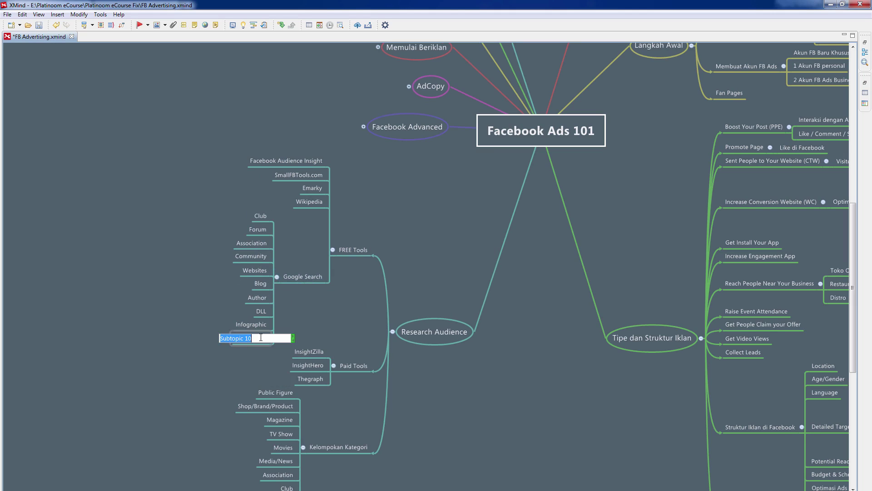
type("Magazine")
key("Return")
left_click_drag(258, 339, 260, 304)
left_click(153, 333)
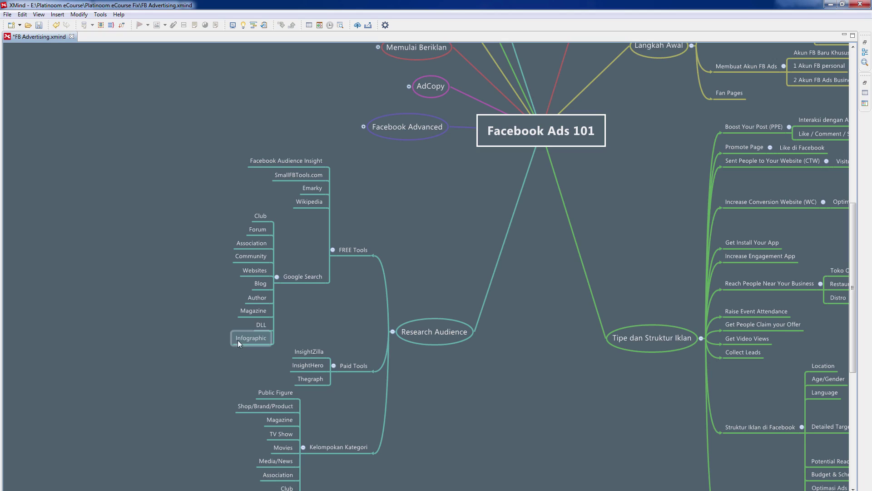
Step: Return to the browser and search Google for "herpes infographic"
left_click(828, 6)
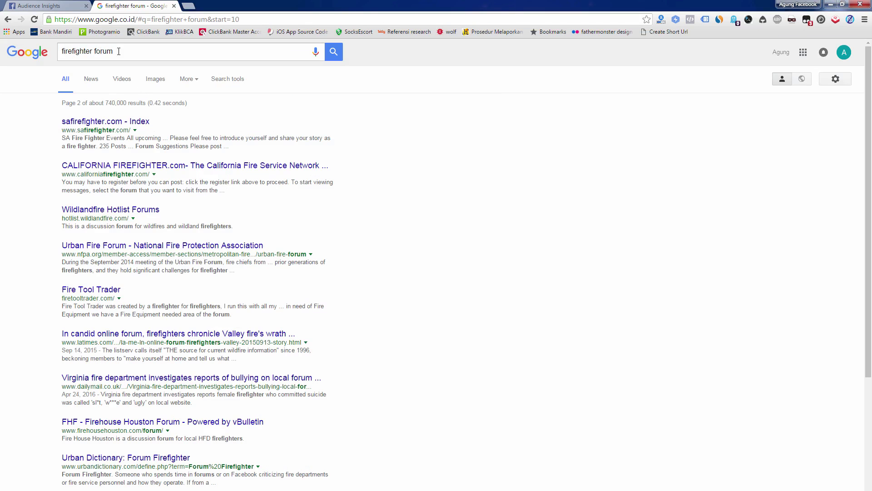
left_click(123, 51)
key("ctrl+a")
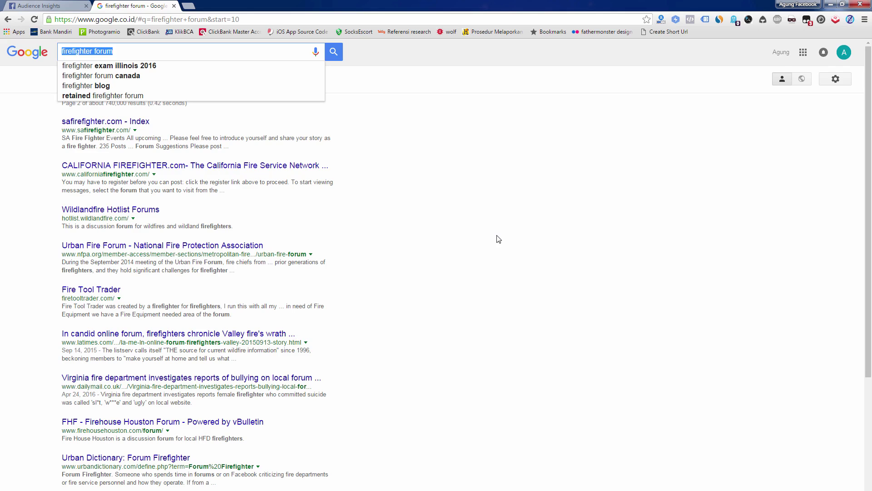
type("herpes ")
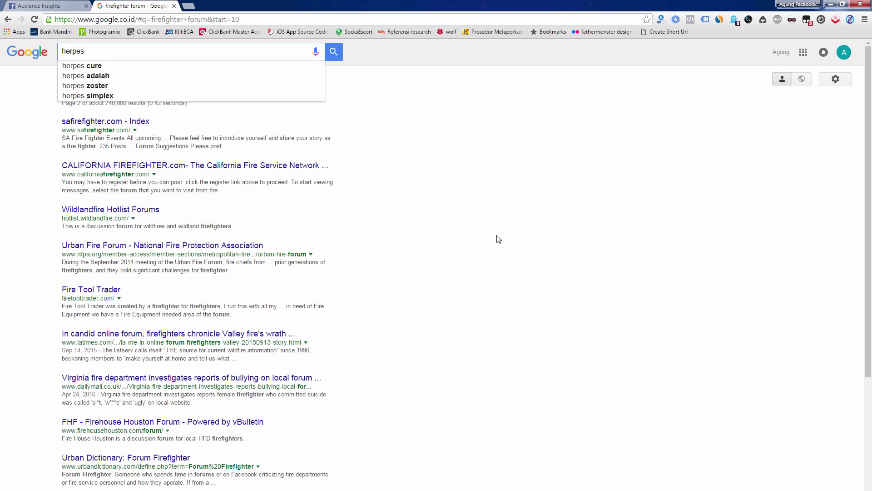
type("infogr")
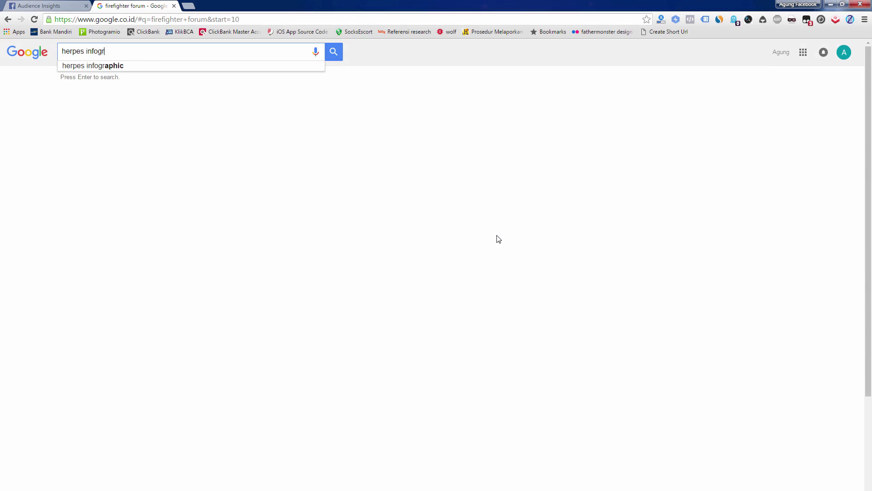
type("aphic")
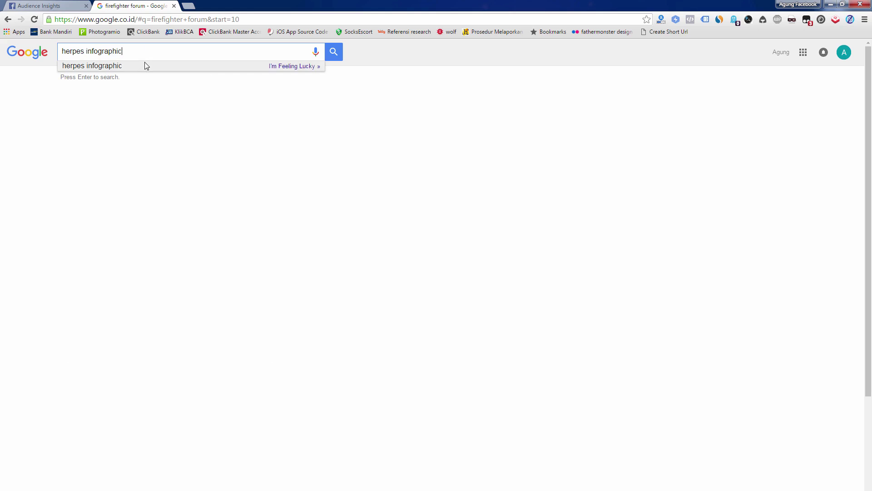
left_click(146, 65)
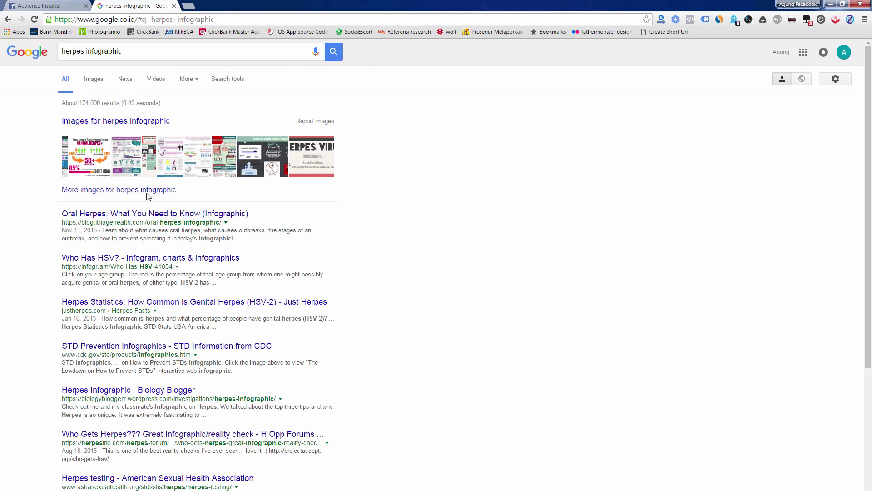
Step: Show the image results and preview the justherpes.com genital herpes infographic and the CDC infographic on STIs among young Americans
left_click(94, 79)
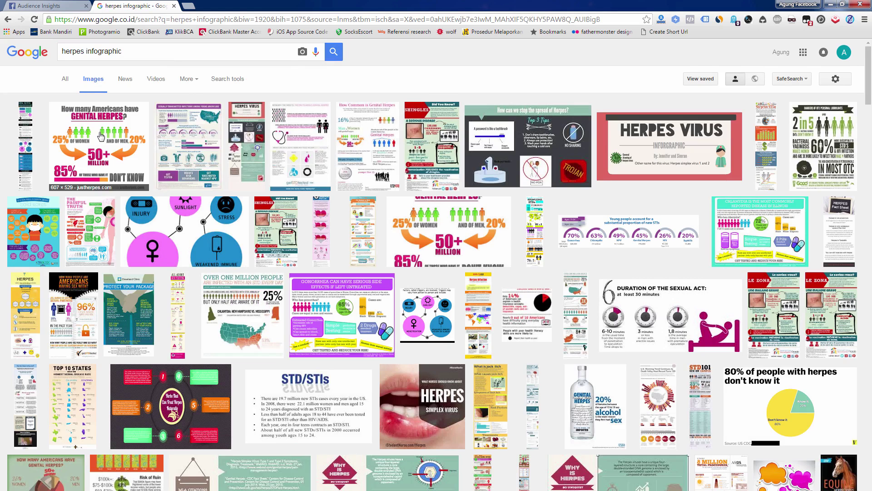
left_click(101, 137)
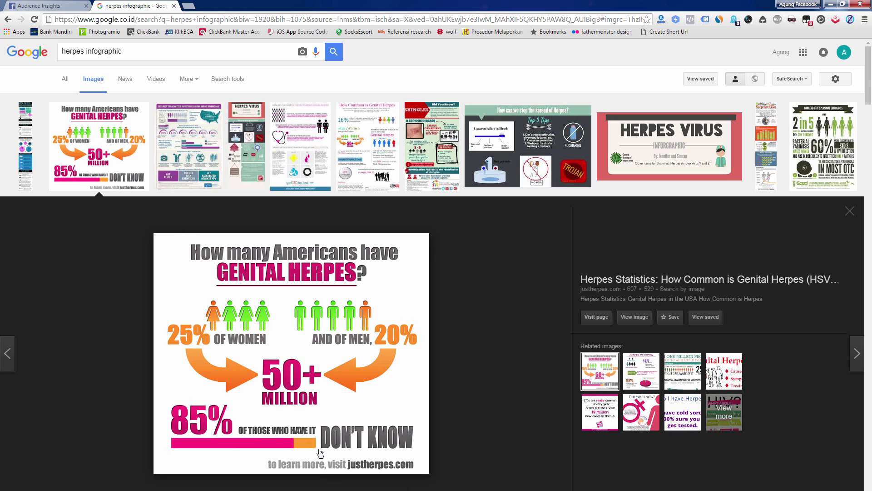
left_click(200, 145)
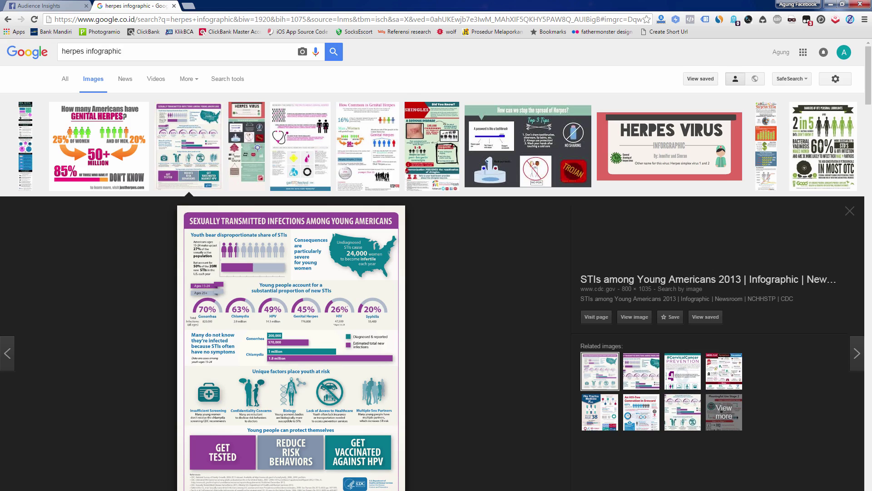
Step: View the audience's demographics in Audience Insights and look up "gonorrhea" from the CDC infographic among the interests
left_click(46, 5)
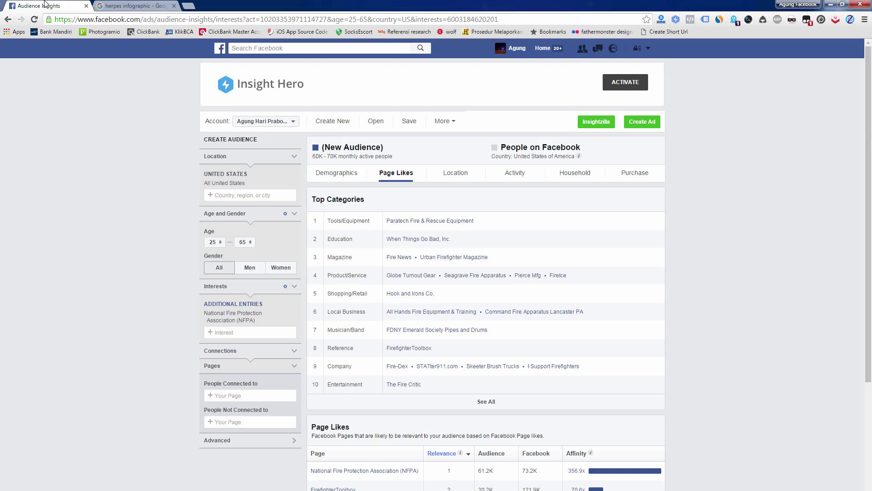
left_click(348, 176)
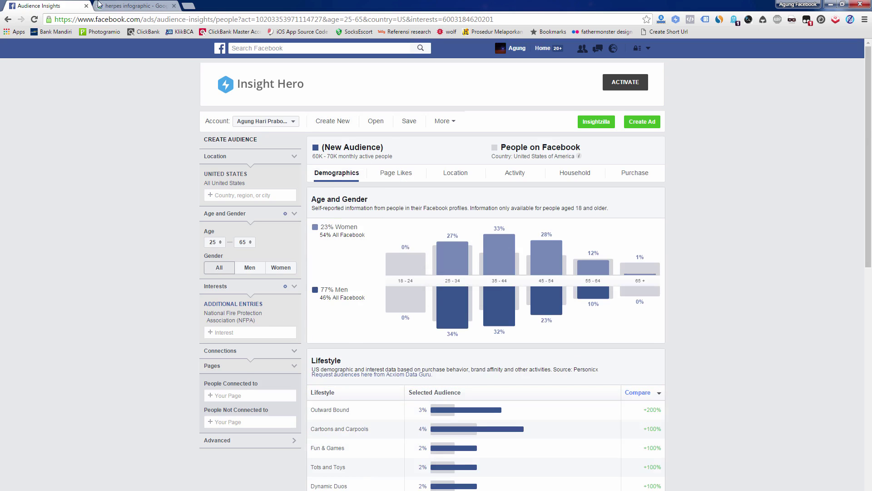
left_click(135, 5)
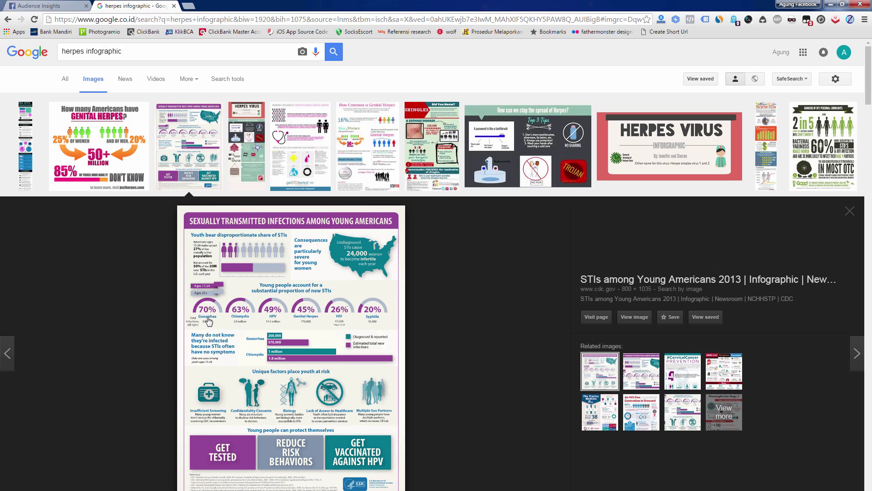
left_click(75, 5)
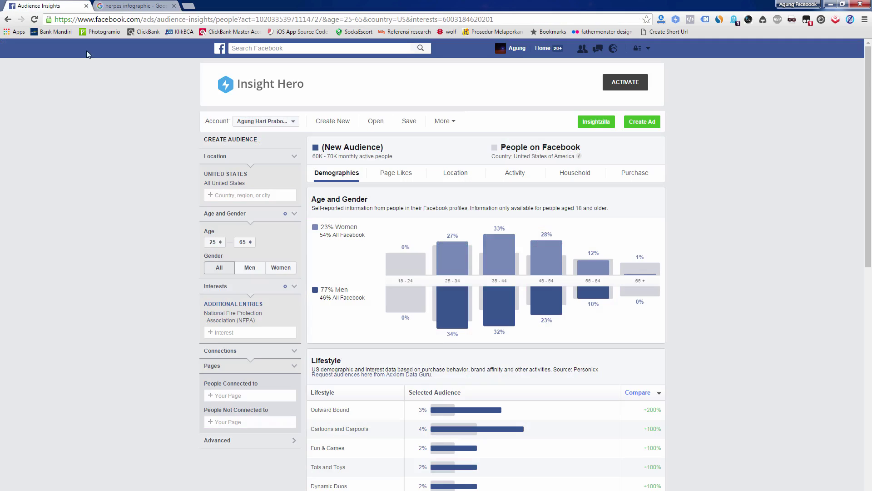
left_click(247, 331)
type("gonorrheA")
key("BackSpace")
type("a")
Step: Clear the gonorrhea search term and add Chlamydia infection from the infographic as an interest using "chlam"
left_click(168, 6)
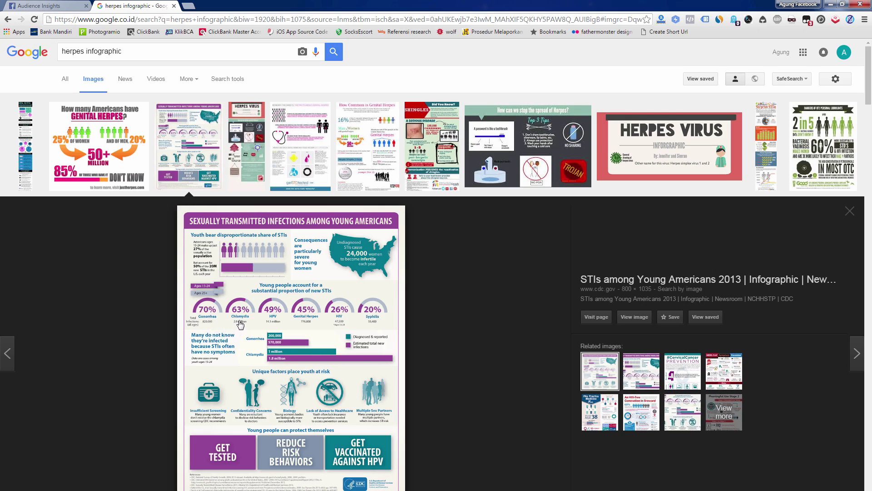
left_click(43, 6)
left_click_drag(251, 333, 194, 332)
key("BackSpace")
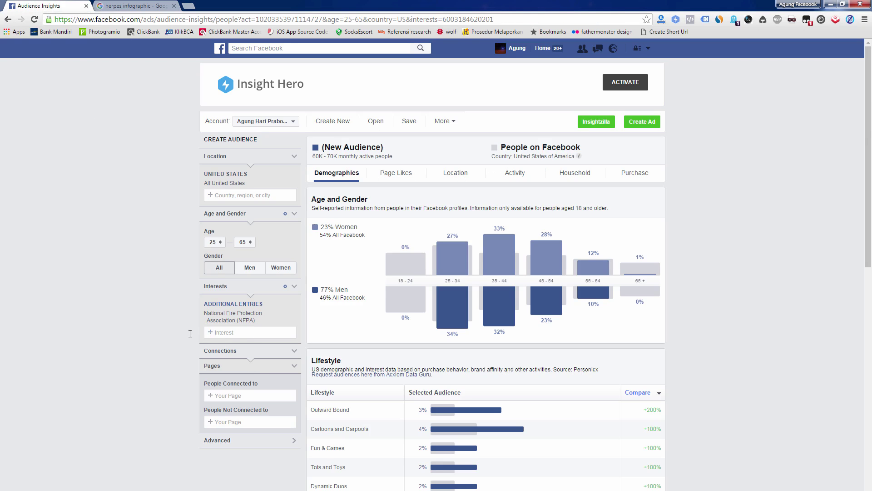
type("chla")
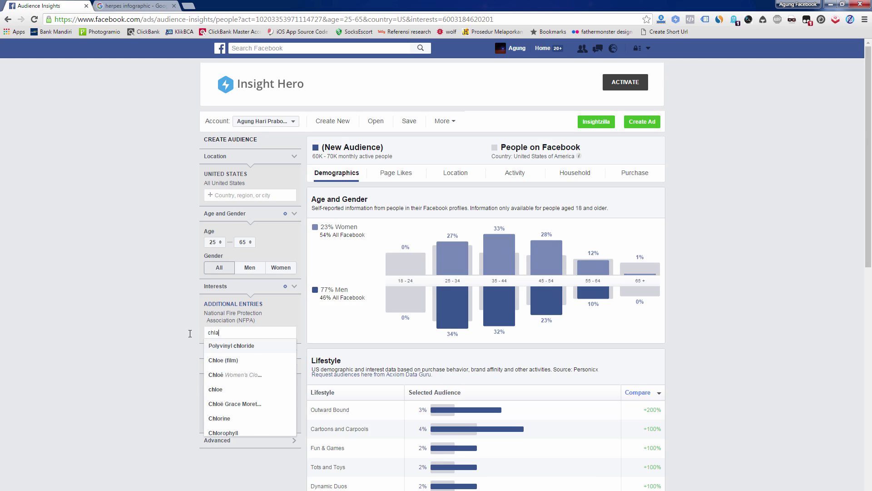
type("m")
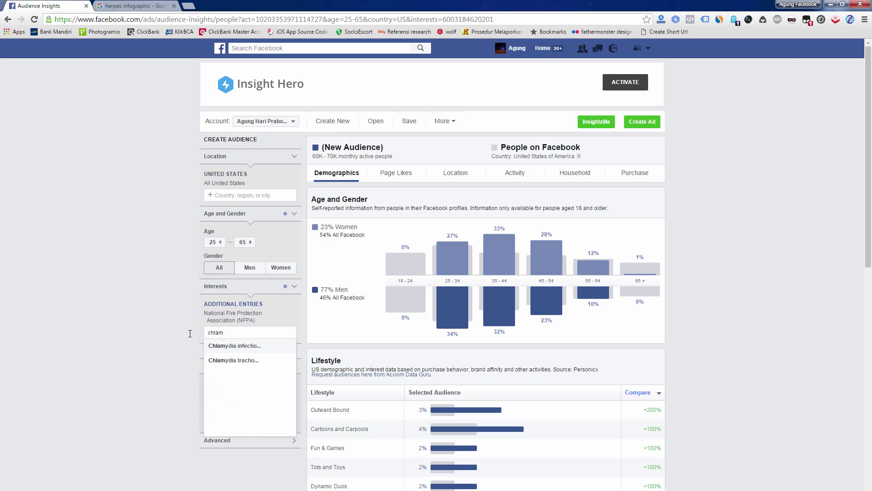
left_click(235, 345)
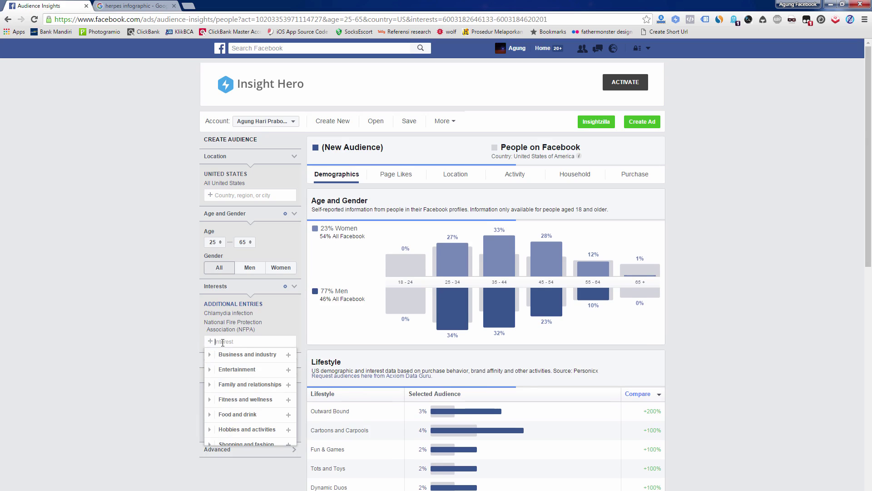
Step: Browse more of the herpes infographic images and preview the Pinterest and Immunize Canada shingles infographics
left_click(136, 5)
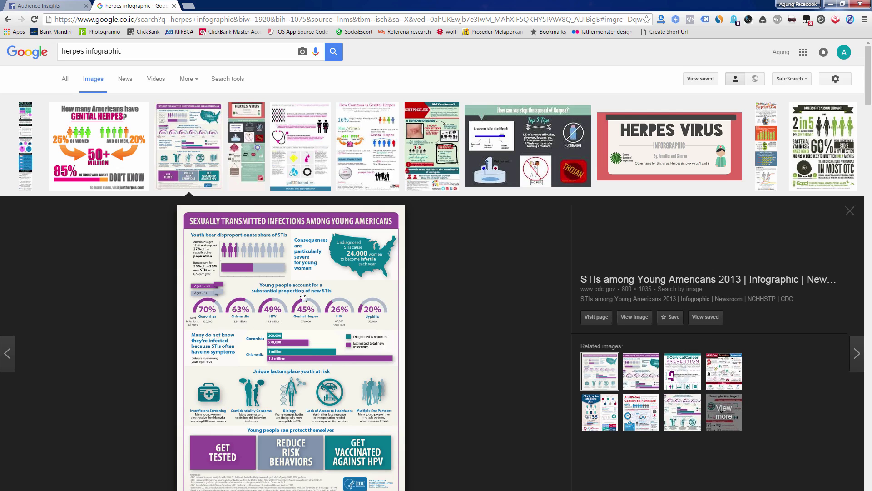
left_click(432, 150)
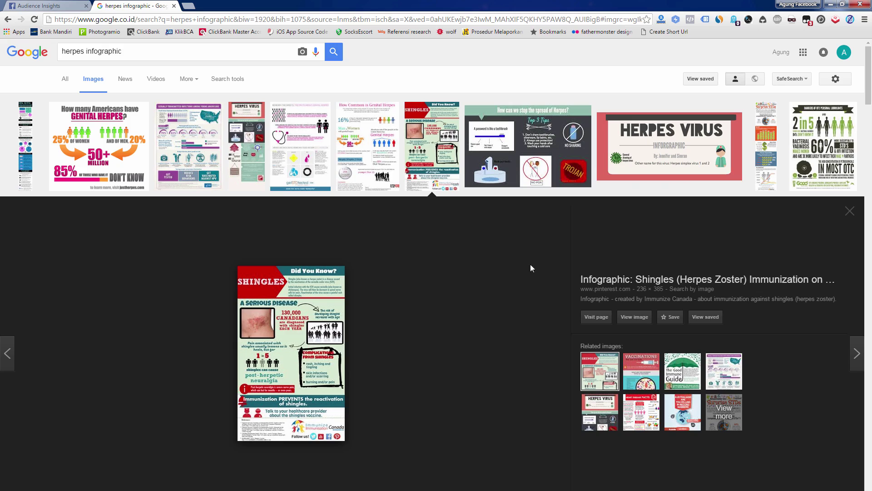
scroll(469, 352, "down", 7)
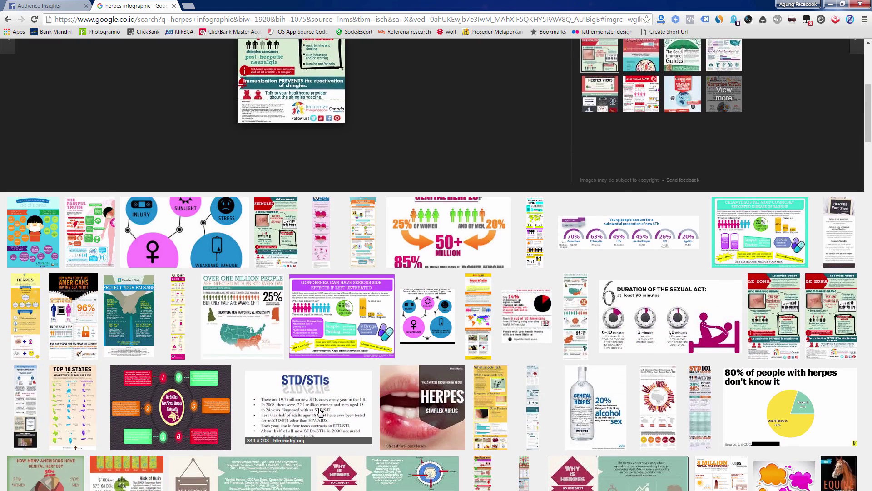
left_click(272, 221)
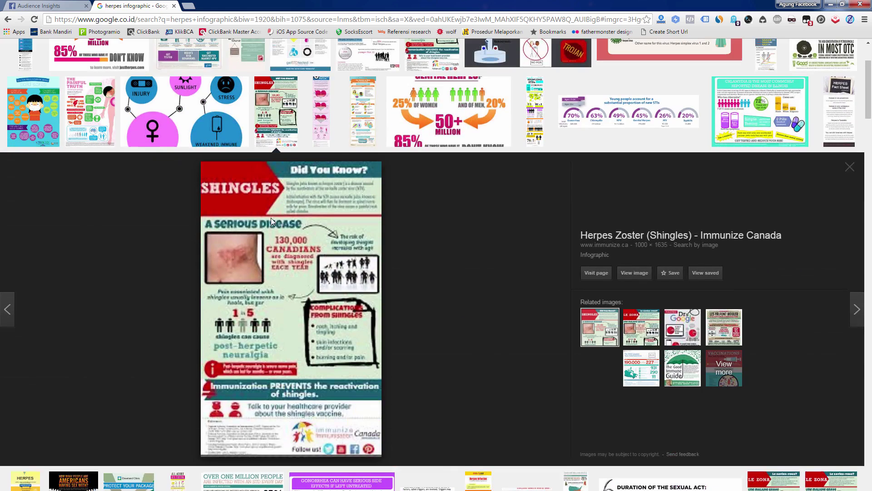